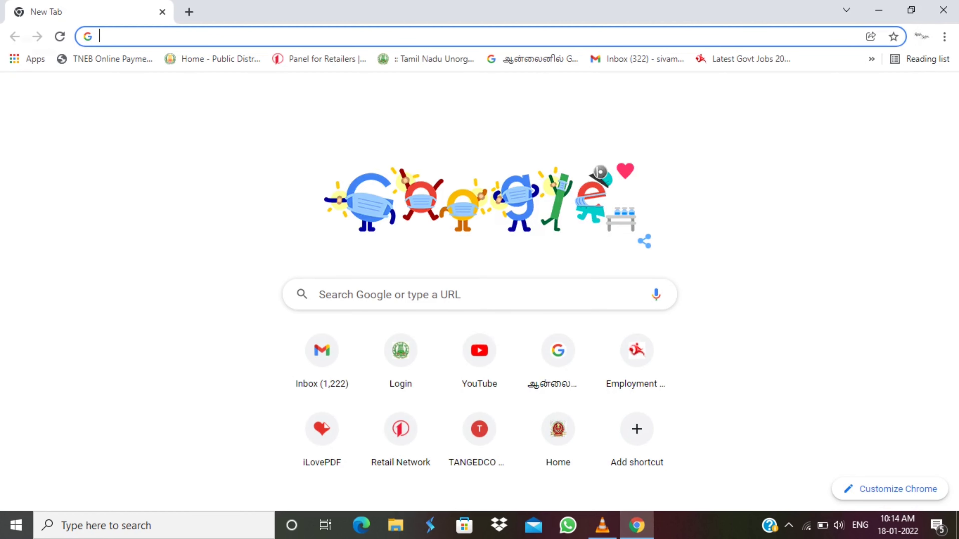
Search 'digi locker' in a new Chrome tab and open the DigiLocker site at digilocker.gov.in.
text(di)
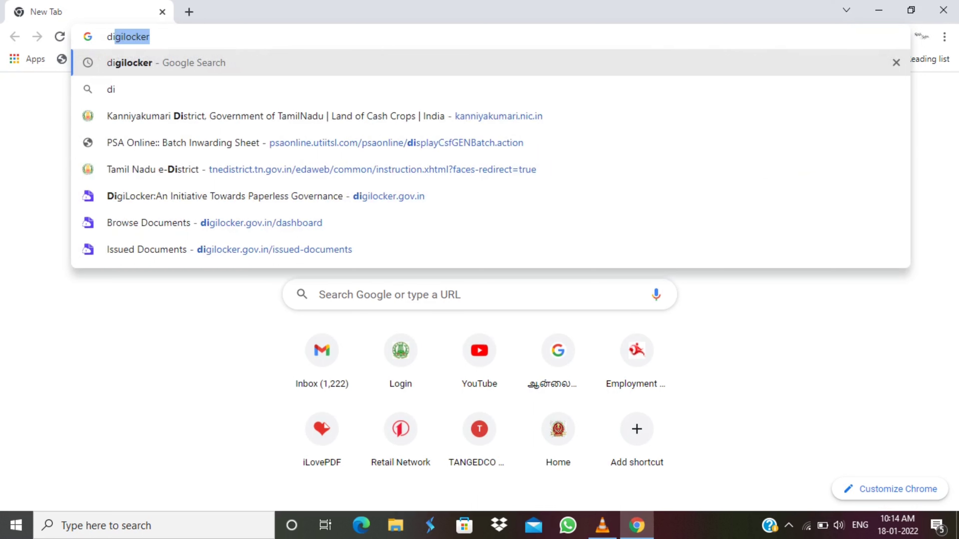
text(gi loc)
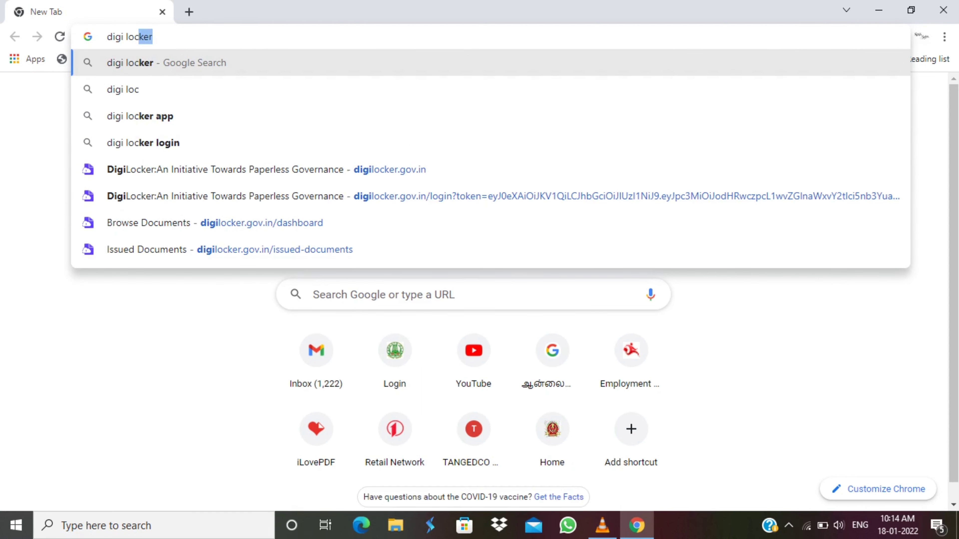
text(ker)
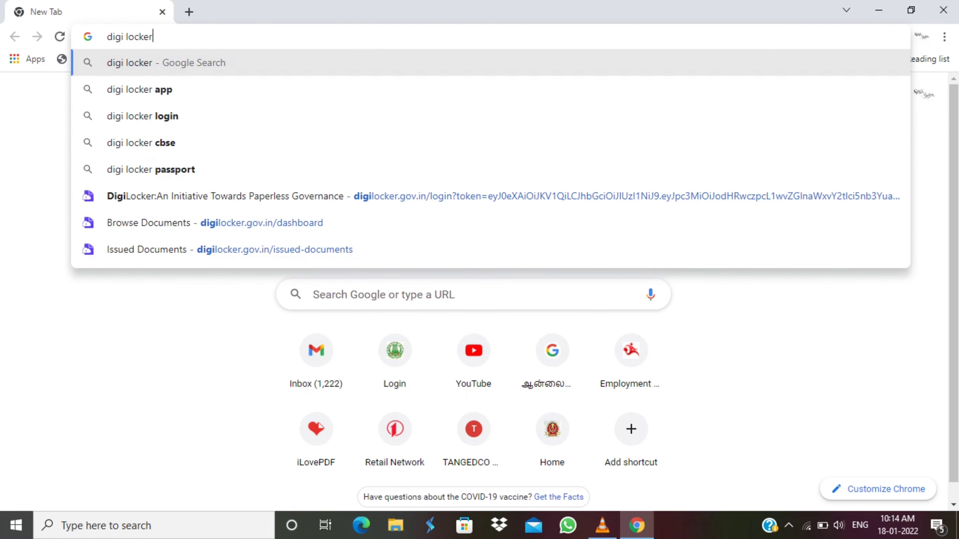
key(Down)
key(Down)
key(Return)
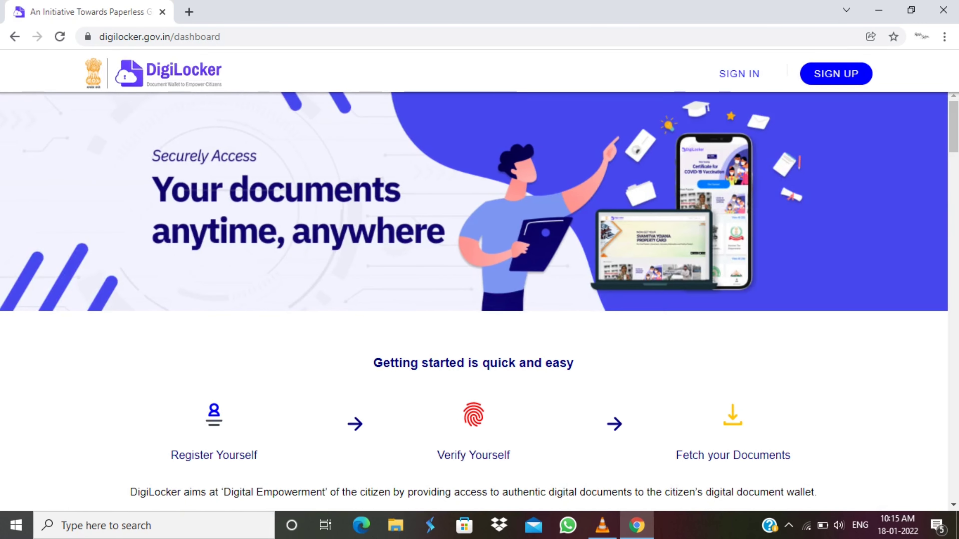
Begin DigiLocker sign-up, enter the user's full name, and choose birth year 1999.
click(836, 74)
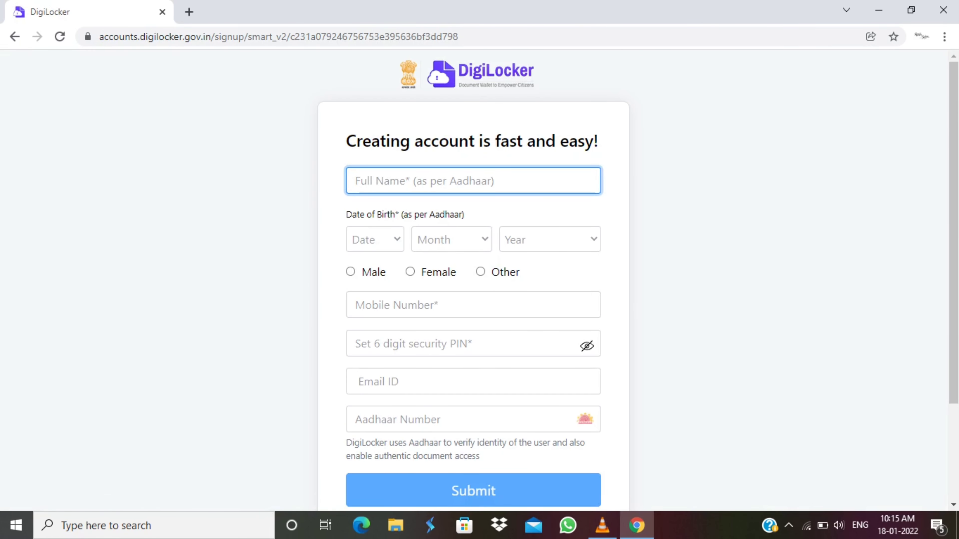
text(ABIS)
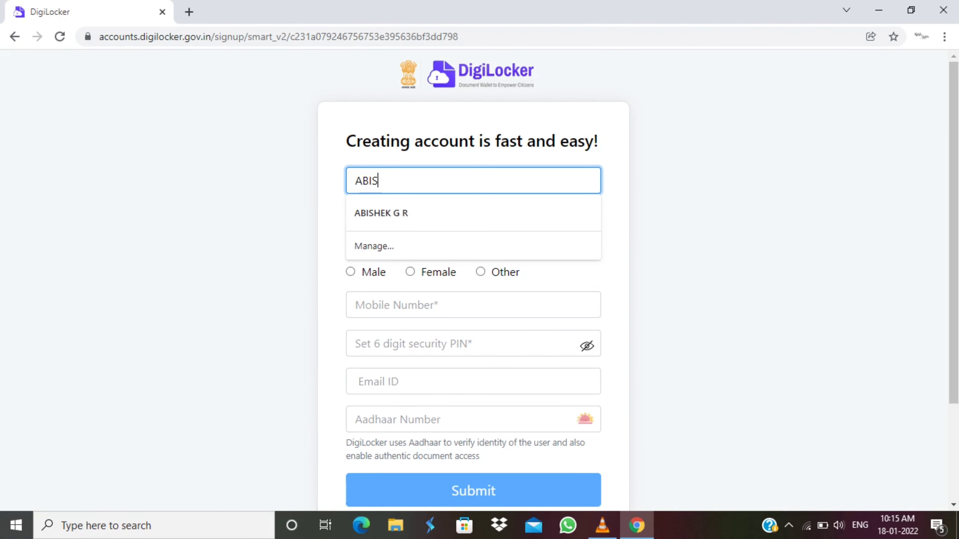
text(HA M)
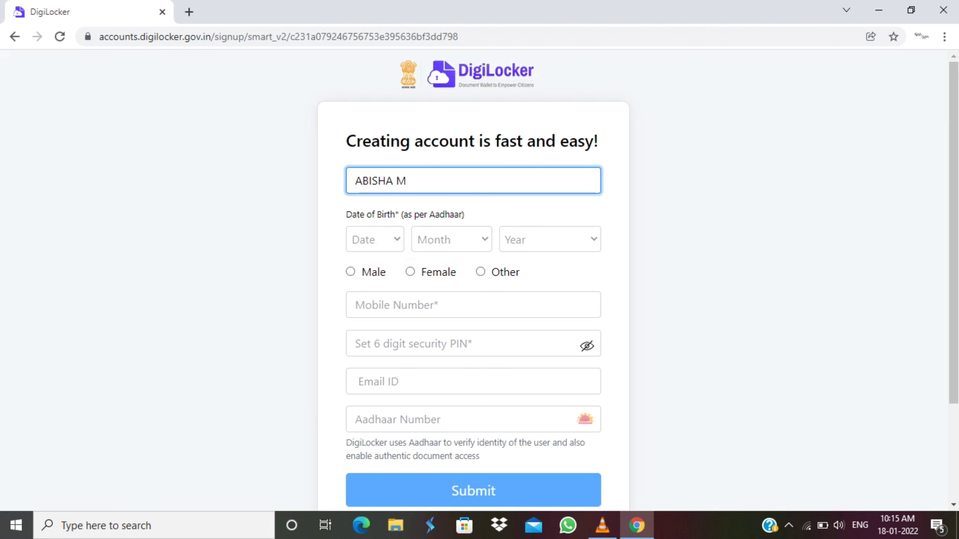
click(550, 240)
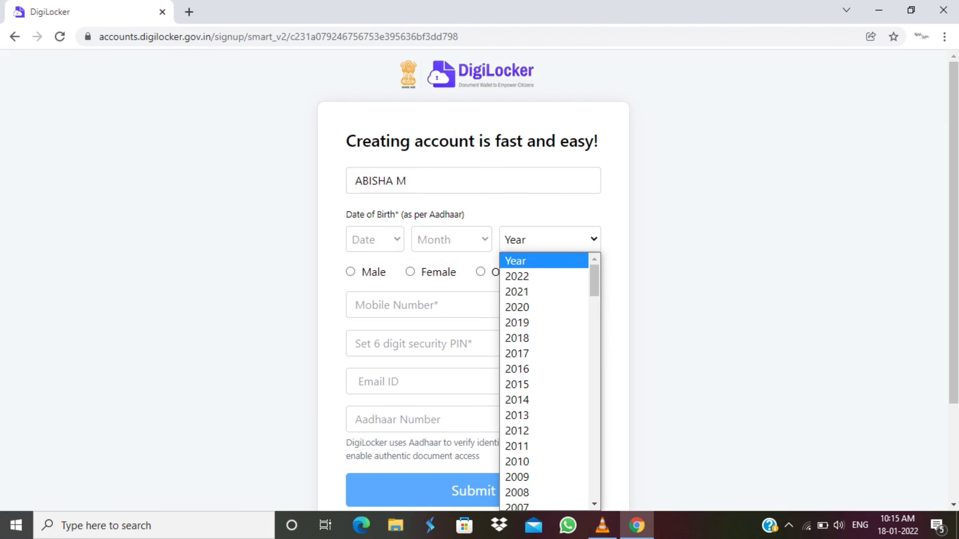
key(Down)
key(Down)
key(Down)
key(Down)
key(Down)
key(Down)
key(Down)
key(Home)
key(Down)
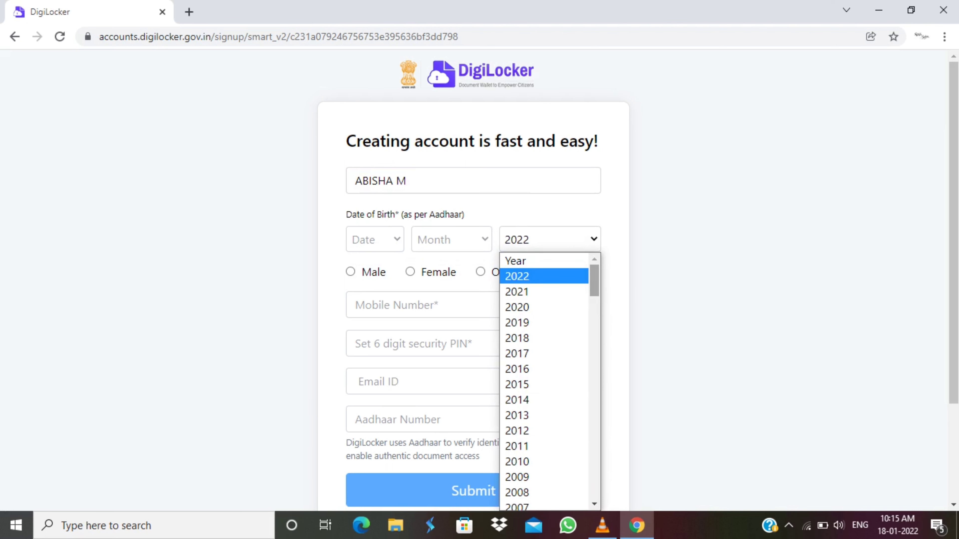
scroll(544, 381, down, 1)
scroll(544, 381, down, 12)
scroll(544, 381, down, 3)
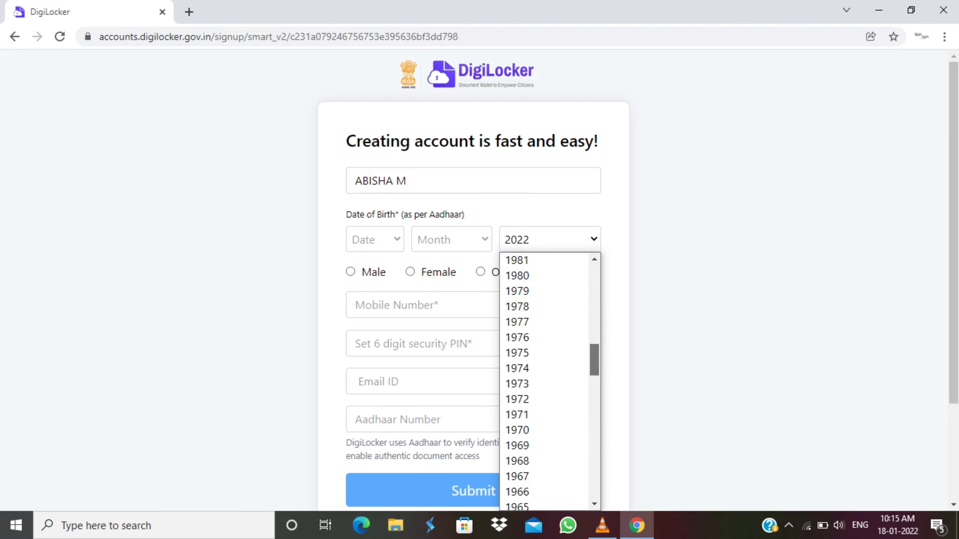
scroll(544, 382, up, 1)
scroll(543, 381, up, 1)
scroll(544, 381, up, 3)
scroll(544, 381, up, 4)
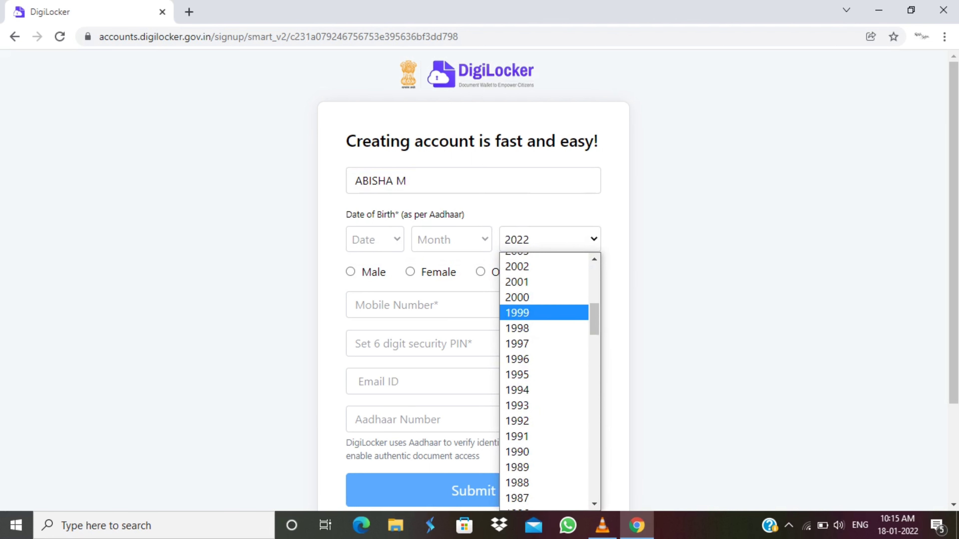
click(517, 313)
Set the birth month to Aug and the birth date to 13.
click(451, 239)
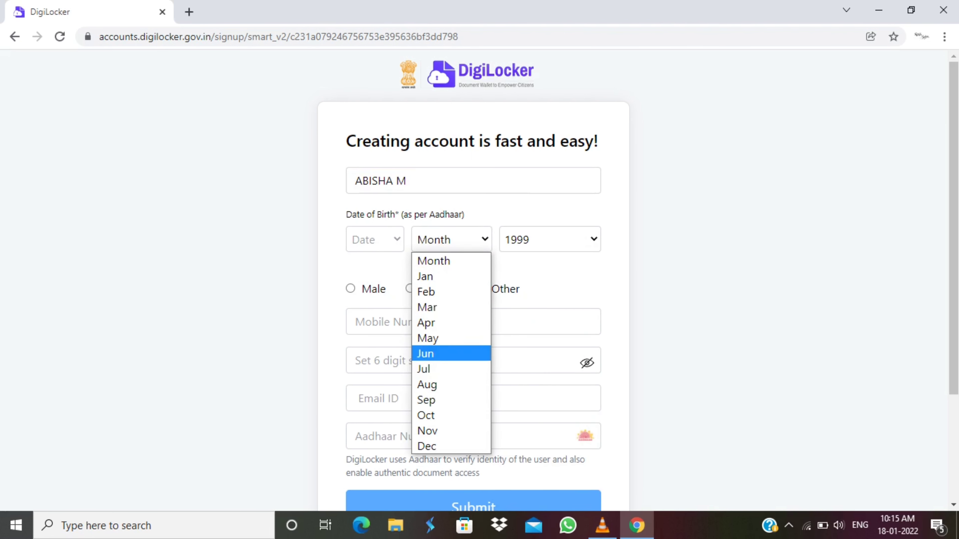
click(426, 384)
click(375, 240)
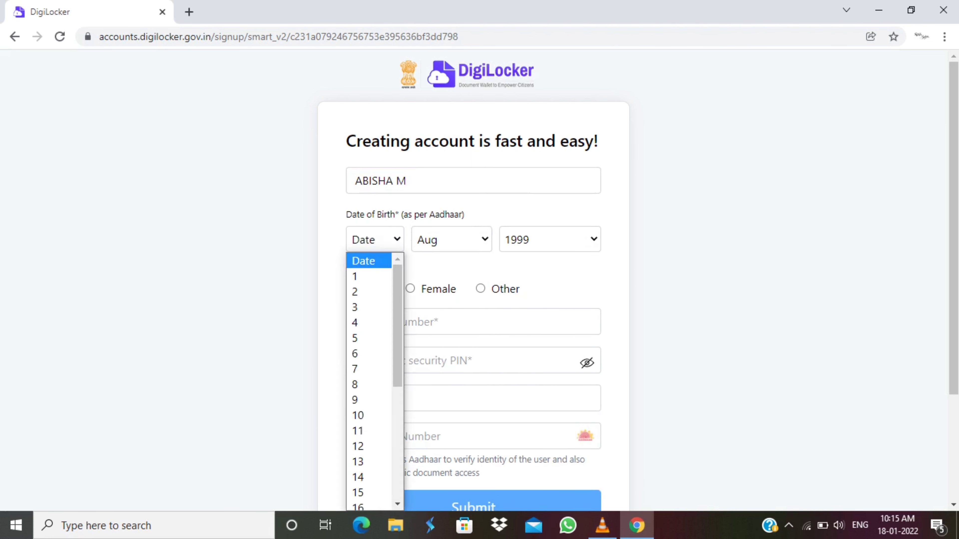
click(358, 461)
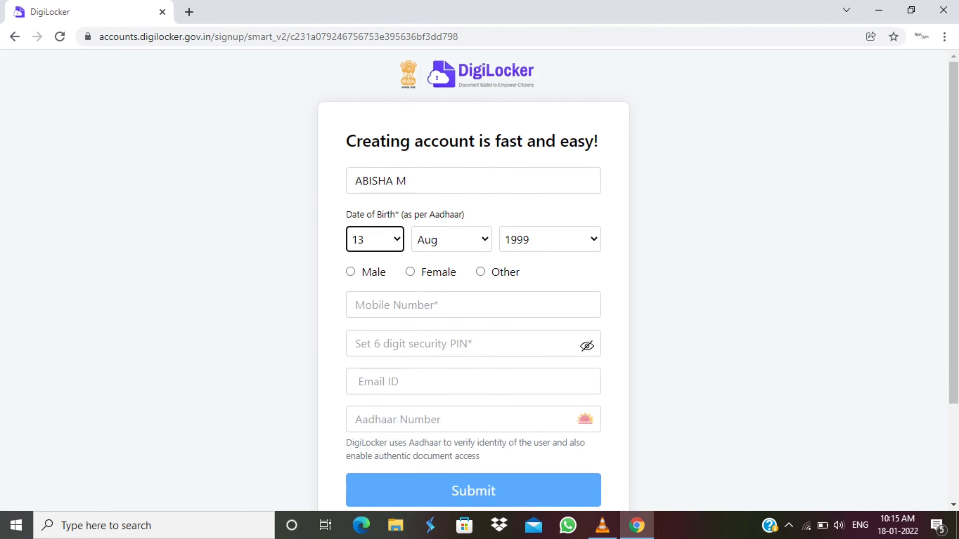
Select Female as gender, enter the mobile number, and set the 6-digit security PIN.
click(410, 271)
click(416, 305)
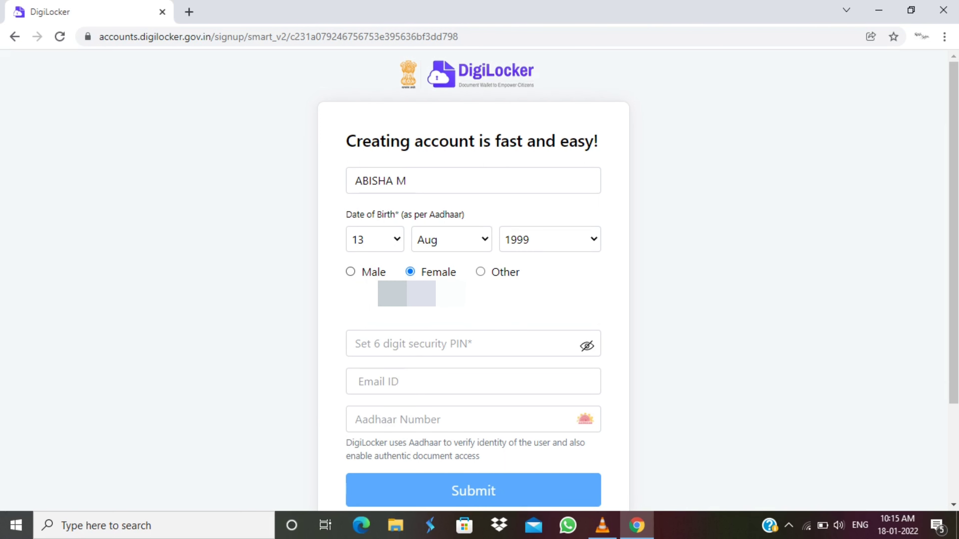
click(461, 343)
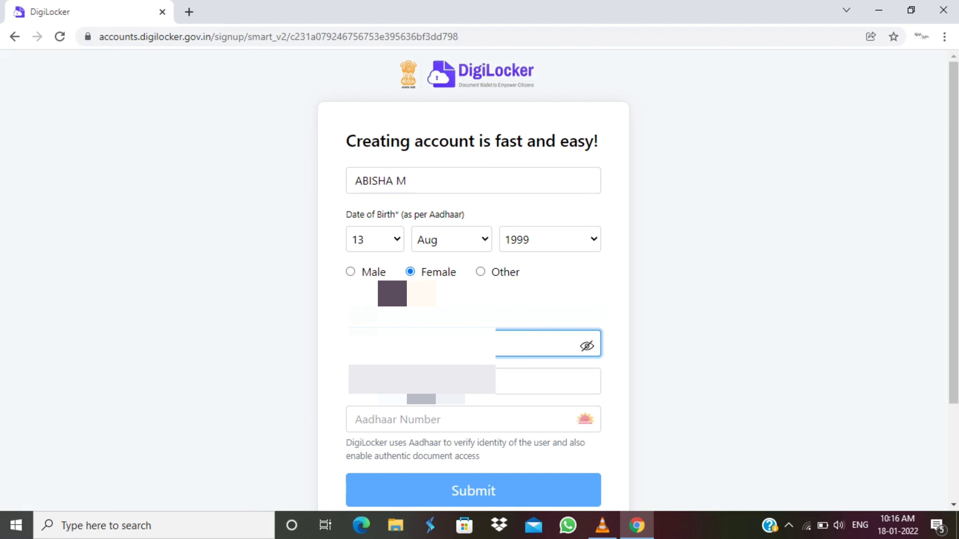
Fill in the email ID and Aadhaar number, then submit the sign-up form.
key(Tab)
text(a)
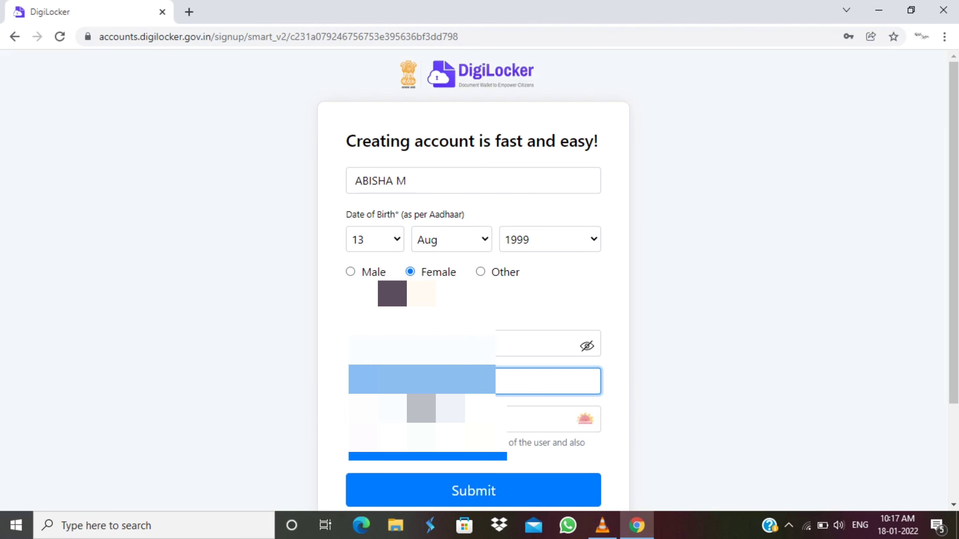
click(544, 419)
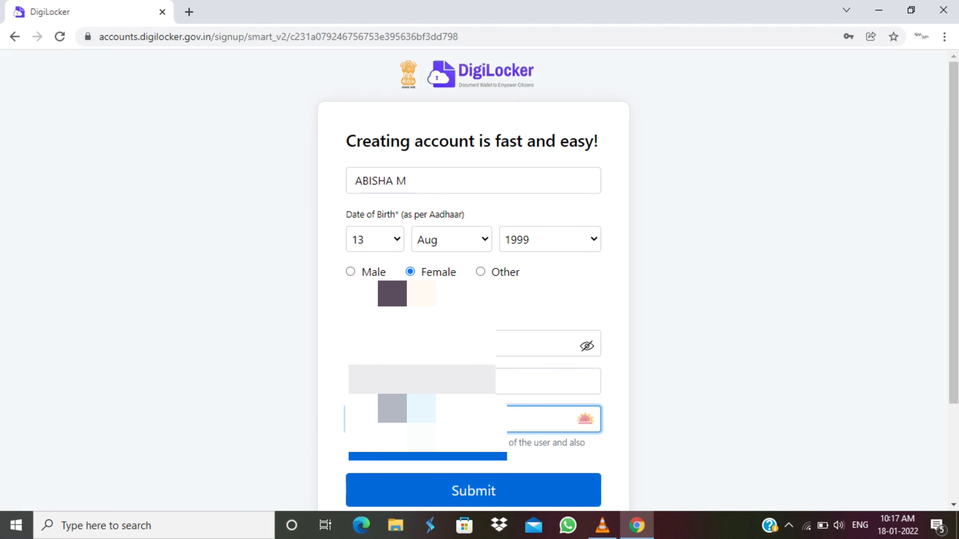
click(473, 490)
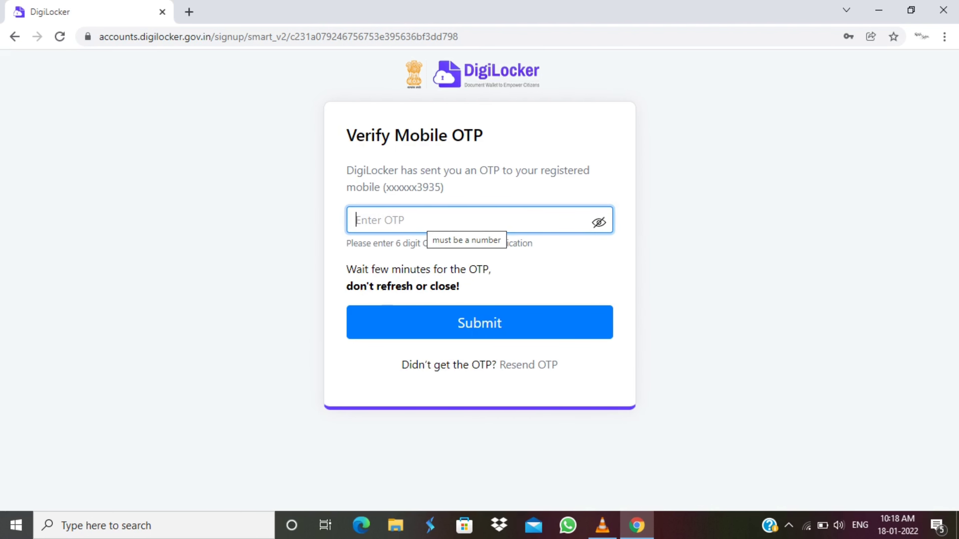
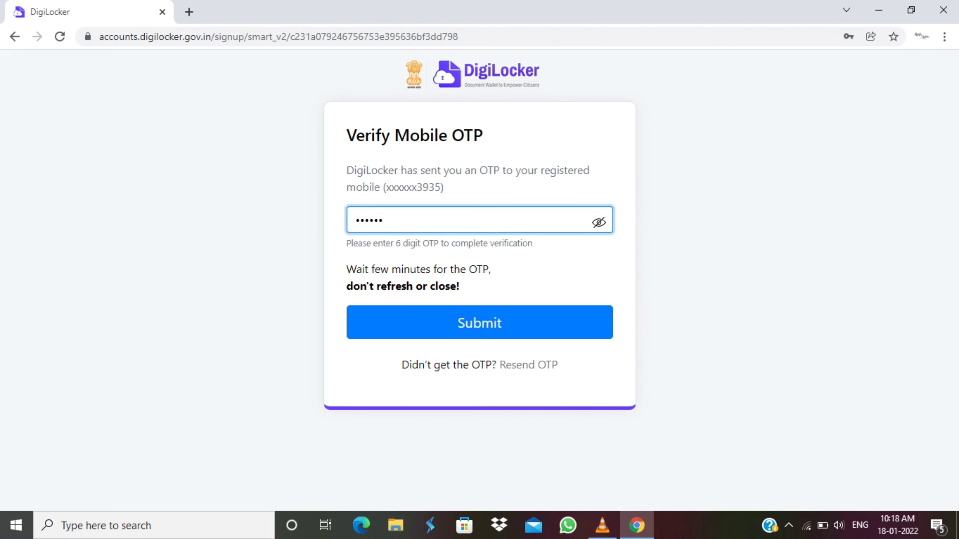
click(480, 313)
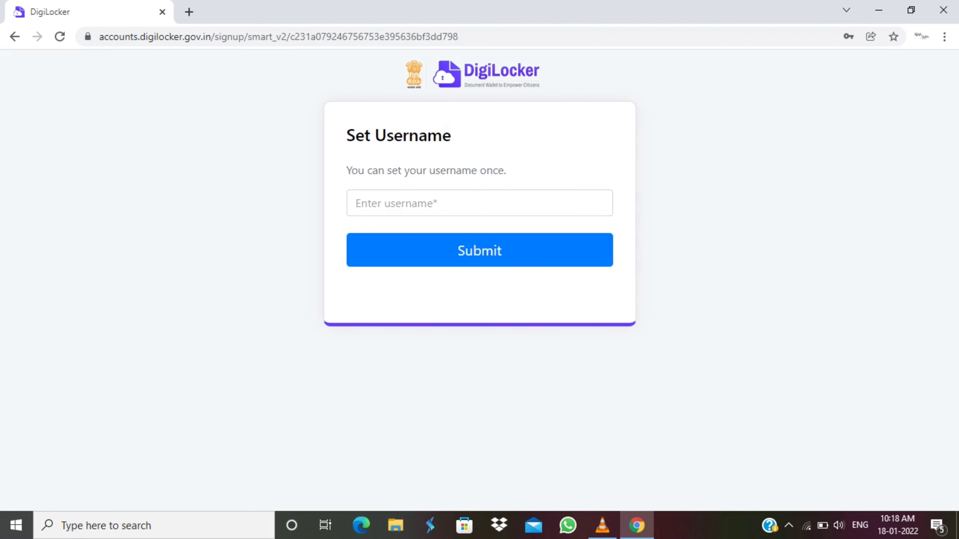
click(479, 203)
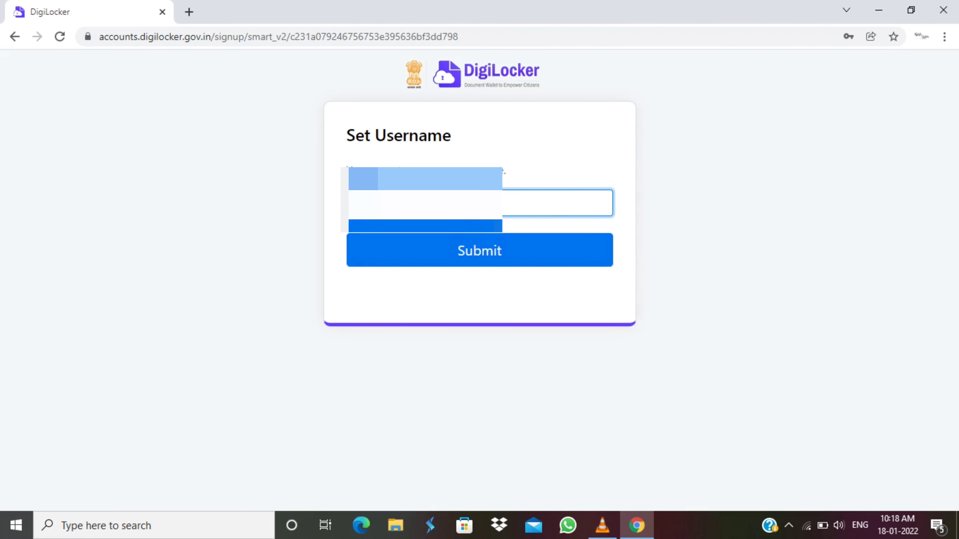
key(Return)
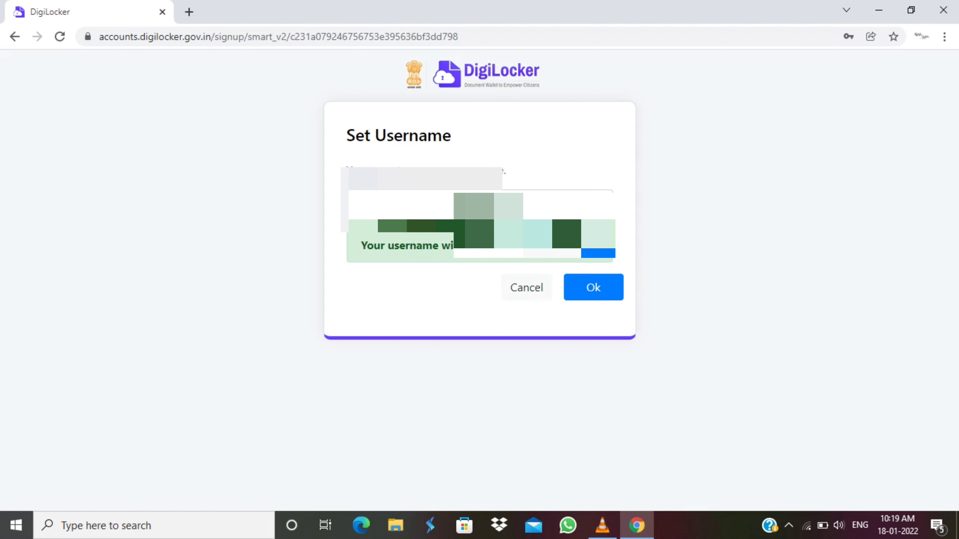
key(Tab)
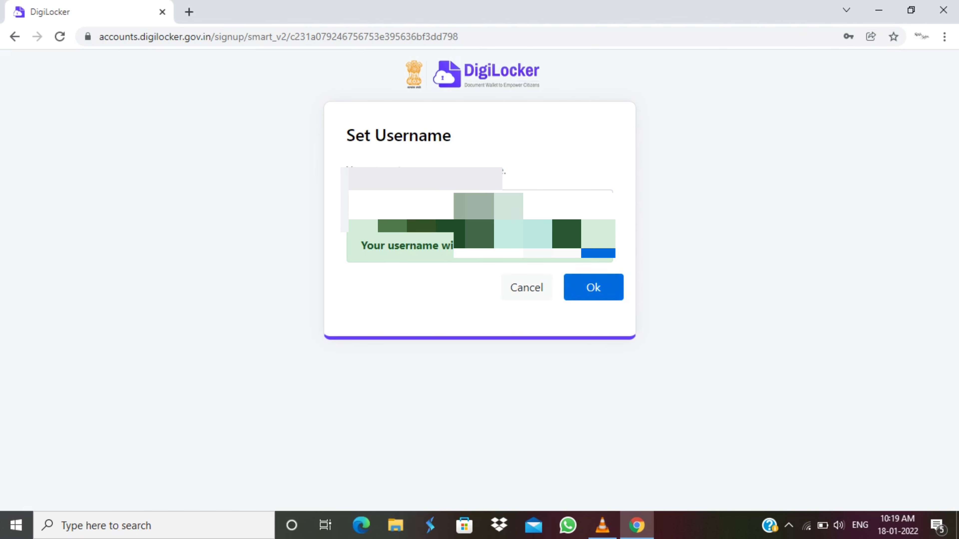
key(Return)
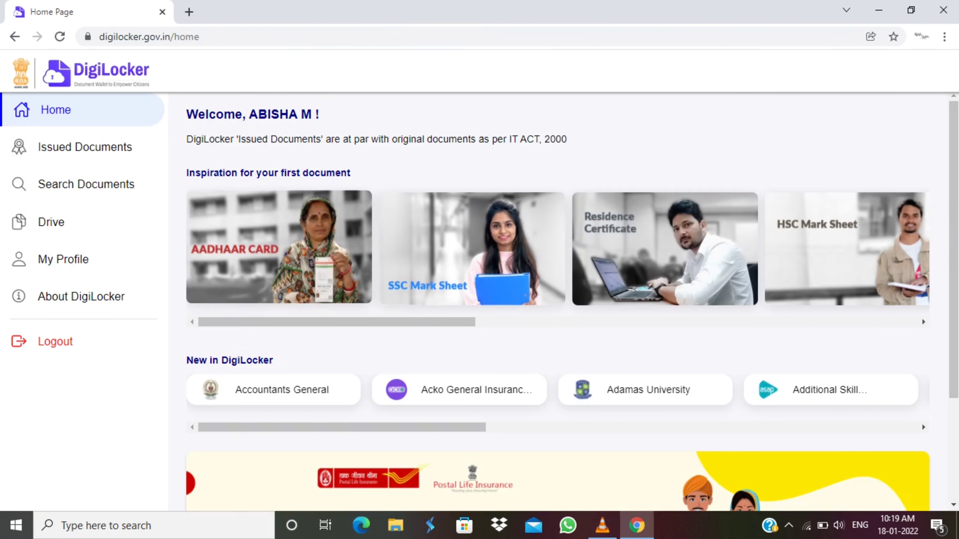
click(110, 147)
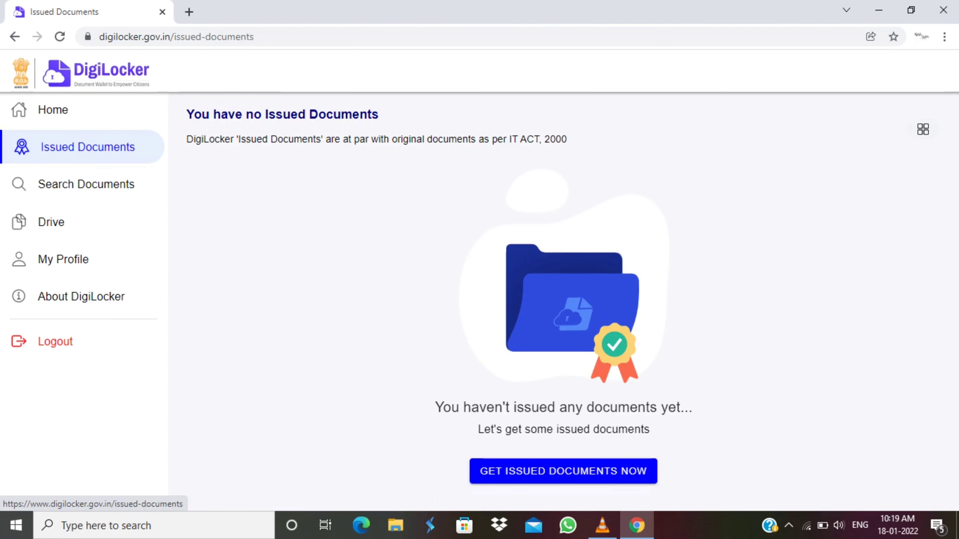
click(53, 110)
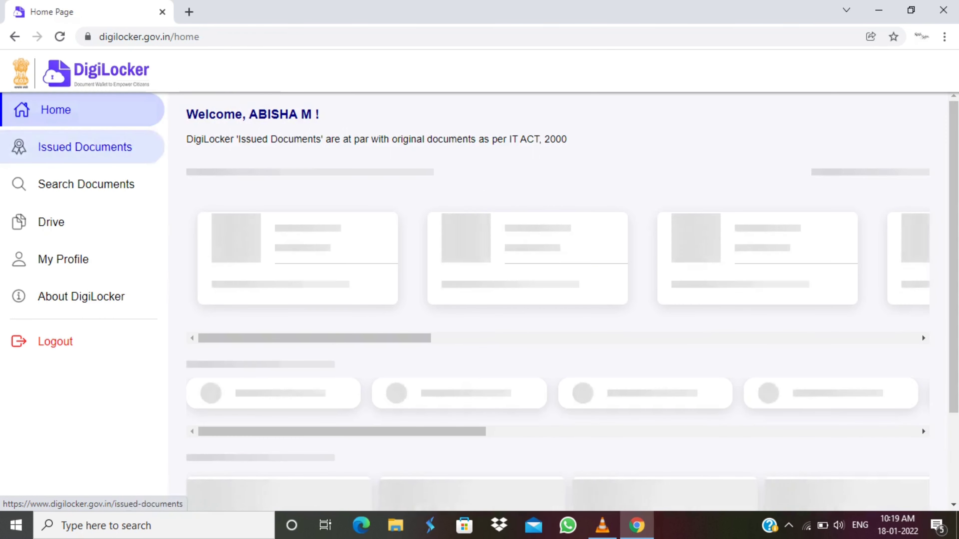